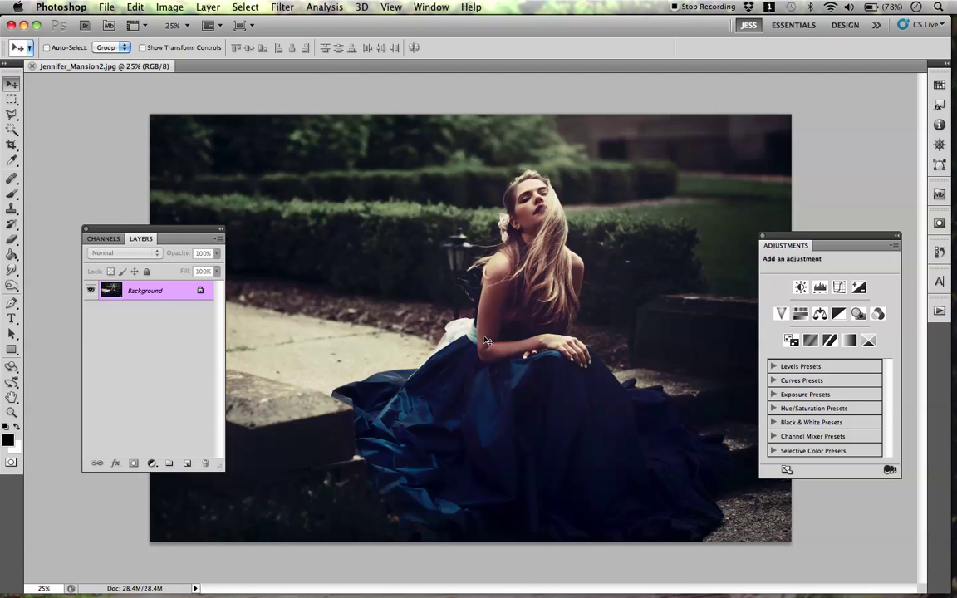
# Create a new empty layer above the Background layer
pyautogui.press('super+plus')
pyautogui.moveTo(491, 256); pyautogui.dragTo(451, 266)
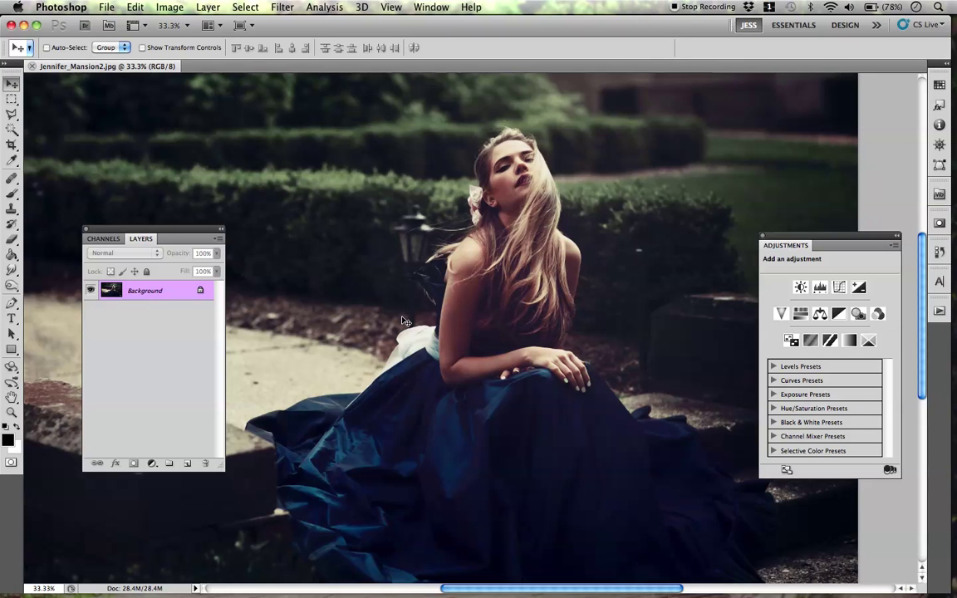
pyautogui.press('super+shift+n')
pyautogui.press('Return')
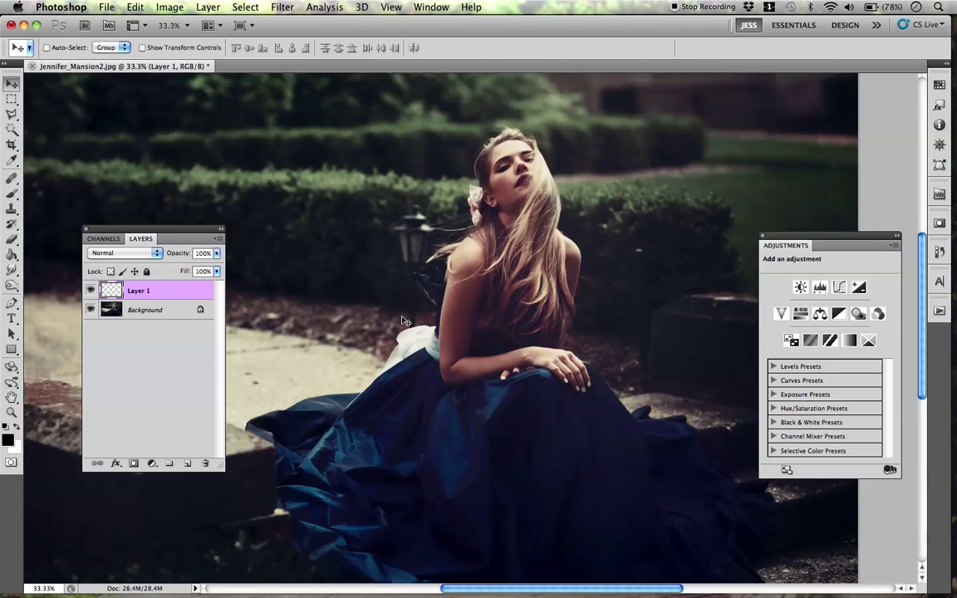
# Activate the Clone Stamp tool and enlarge its brush to 150 px
pyautogui.click(12, 210)
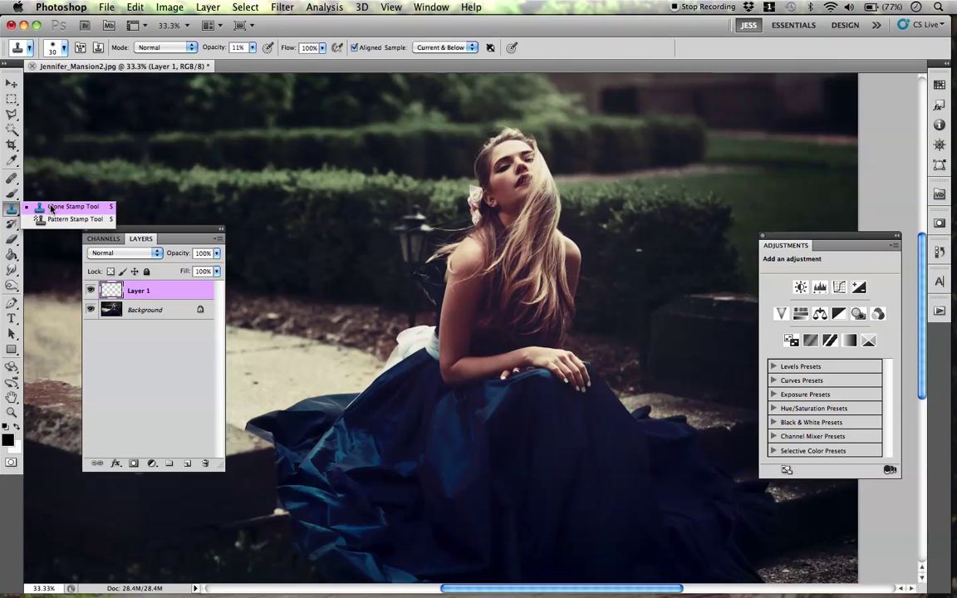
pyautogui.click(50, 207)
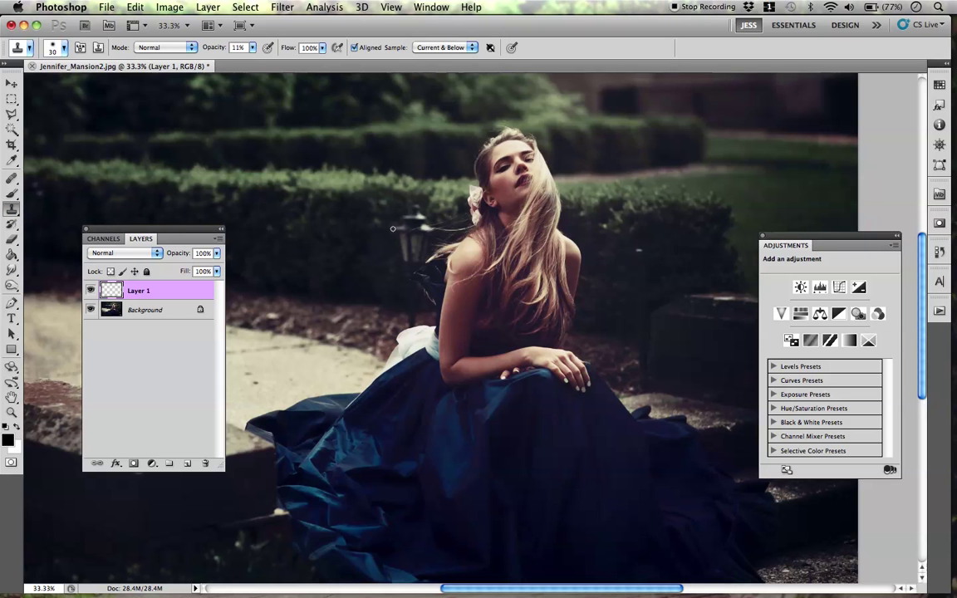
pyautogui.press(']')
pyautogui.press(']')
pyautogui.press(']')
pyautogui.press(']')
pyautogui.press(']')
pyautogui.press(']')
pyautogui.press(']')
pyautogui.press(']')
pyautogui.press(']')
pyautogui.press(']')
pyautogui.moveTo(514, 259); pyautogui.dragTo(424, 254)
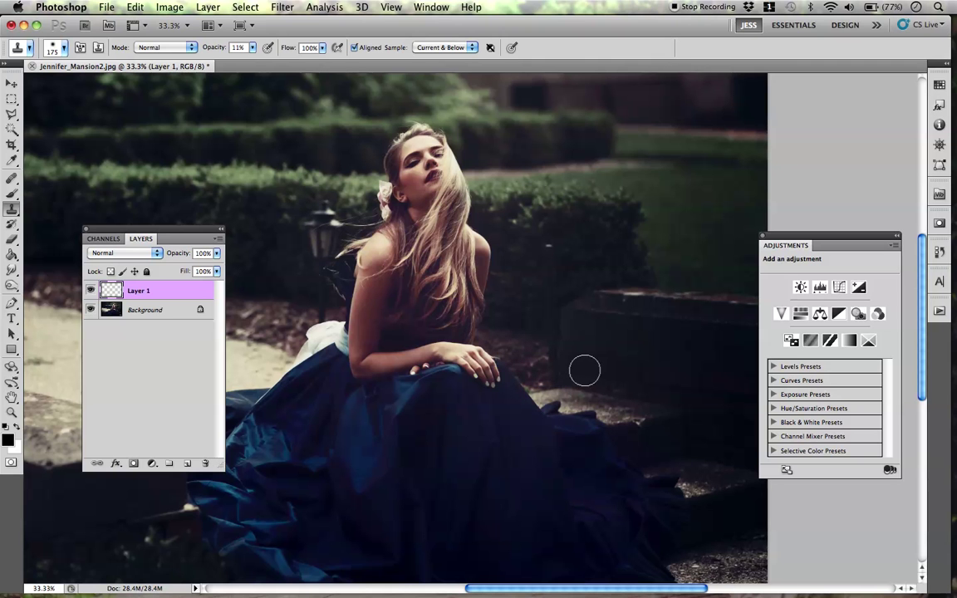
pyautogui.moveTo(385, 370); pyautogui.dragTo(467, 381)
pyautogui.press('super+plus')
pyautogui.moveTo(448, 296); pyautogui.dragTo(484, 312)
pyautogui.press('[')
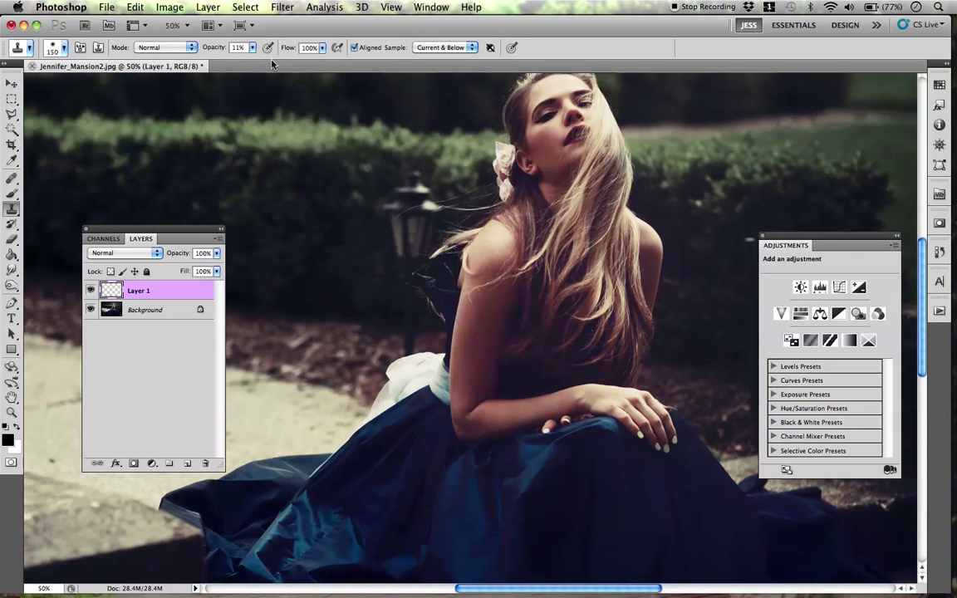
# Set the Clone Stamp opacity to 100% and shift the Layers panel slightly over the photo
pyautogui.write('99')
pyautogui.press('BackSpace')
pyautogui.write('100')
pyautogui.moveTo(183, 238); pyautogui.dragTo(176, 245)
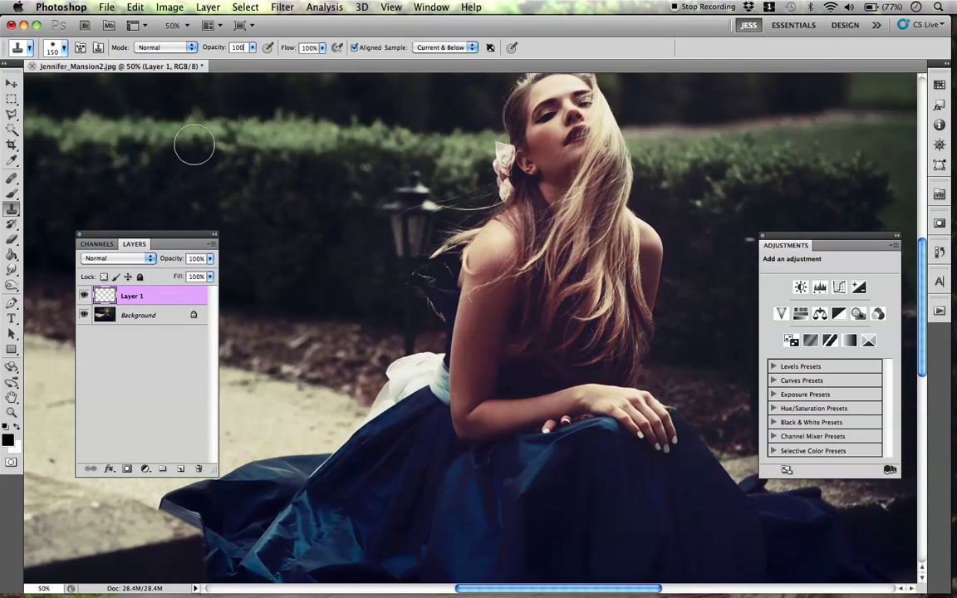
# Check the size and hardness of the Clone Stamp brush, keeping the photo window docked
pyautogui.click(56, 54)
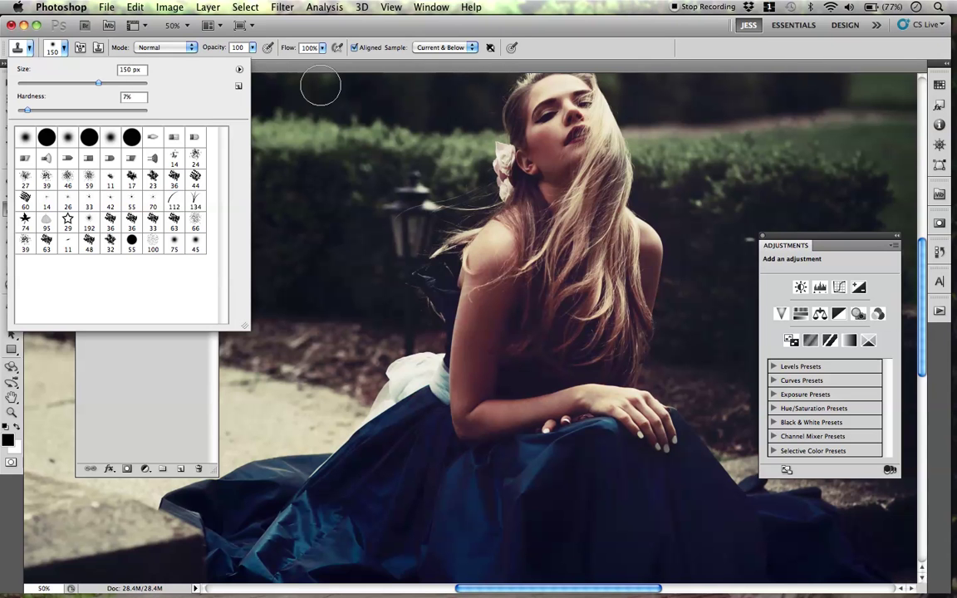
pyautogui.doubleClick(400, 70)
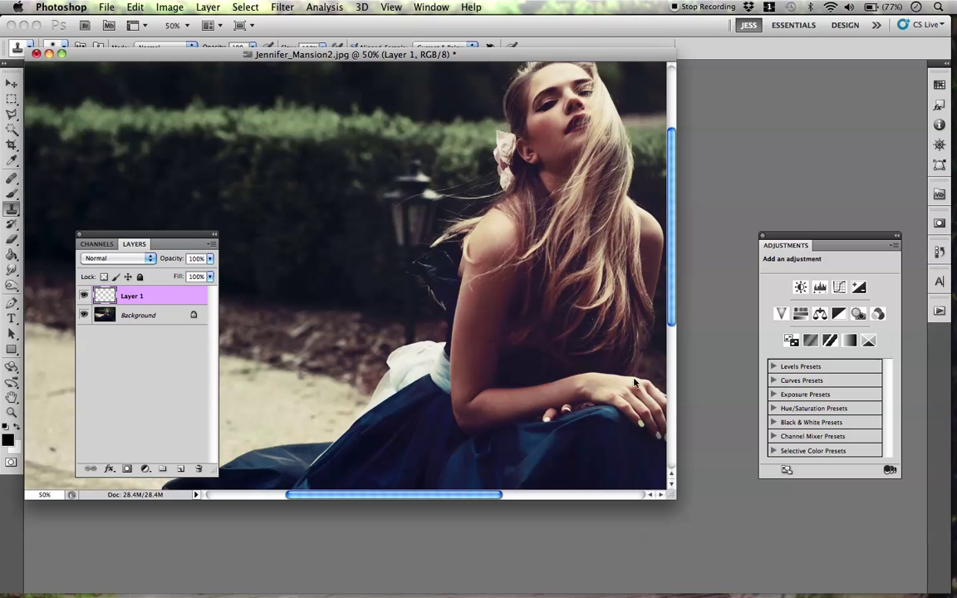
pyautogui.moveTo(497, 57); pyautogui.dragTo(452, 74)
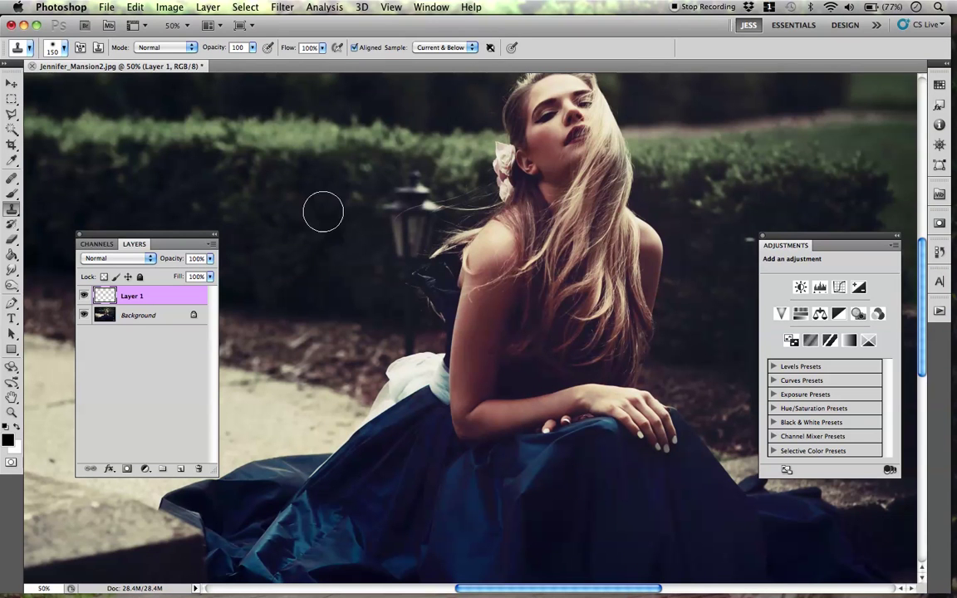
# Clone dark hedge texture over the garden lantern and its post beside the woman, reducing the brush to 125 px for the post
pyautogui.keyDown('alt'); pyautogui.click(233, 204); pyautogui.keyUp('alt')
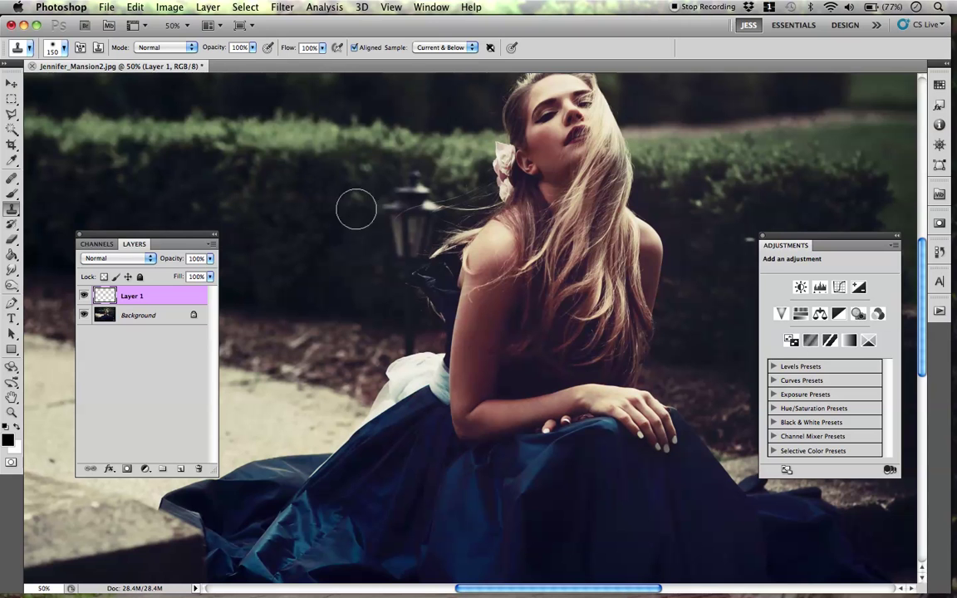
pyautogui.moveTo(394, 209)
pyautogui.mouseDown()
pyautogui.moveTo(366, 187)
pyautogui.moveTo(369, 176)
pyautogui.moveTo(384, 171)
pyautogui.moveTo(424, 205)
pyautogui.moveTo(422, 186)
pyautogui.moveTo(389, 199)
pyautogui.moveTo(372, 188)
pyautogui.moveTo(426, 227)
pyautogui.moveTo(411, 236)
pyautogui.moveTo(413, 251)
pyautogui.mouseUp()
pyautogui.press('[')
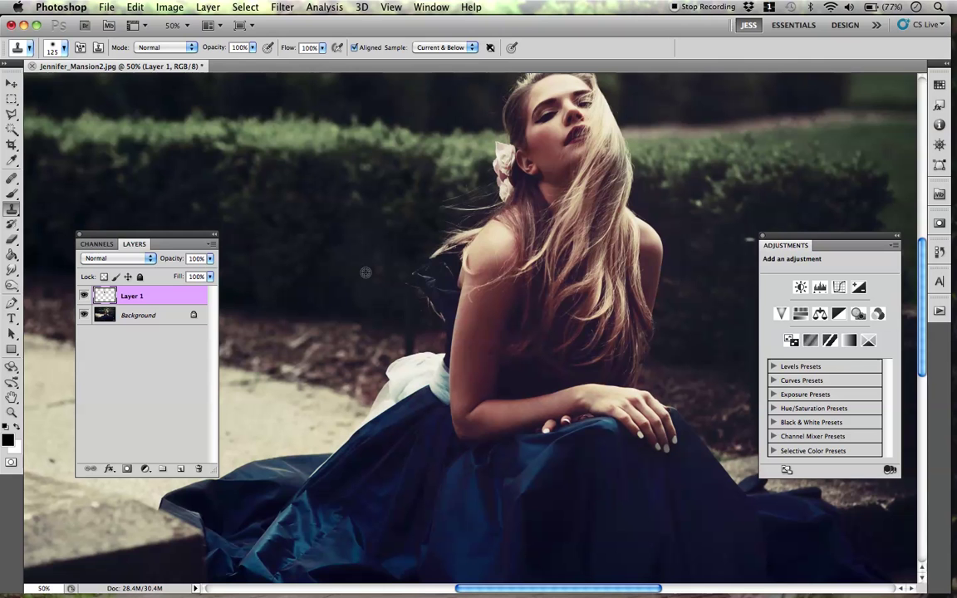
pyautogui.moveTo(406, 276)
pyautogui.mouseDown()
pyautogui.moveTo(411, 326)
pyautogui.moveTo(409, 312)
pyautogui.moveTo(452, 283)
pyautogui.moveTo(410, 349)
pyautogui.mouseUp()
# Clone hedge over the small bright light and the thin post below it near the stone wall, using a 90 px brush
pyautogui.press('[')
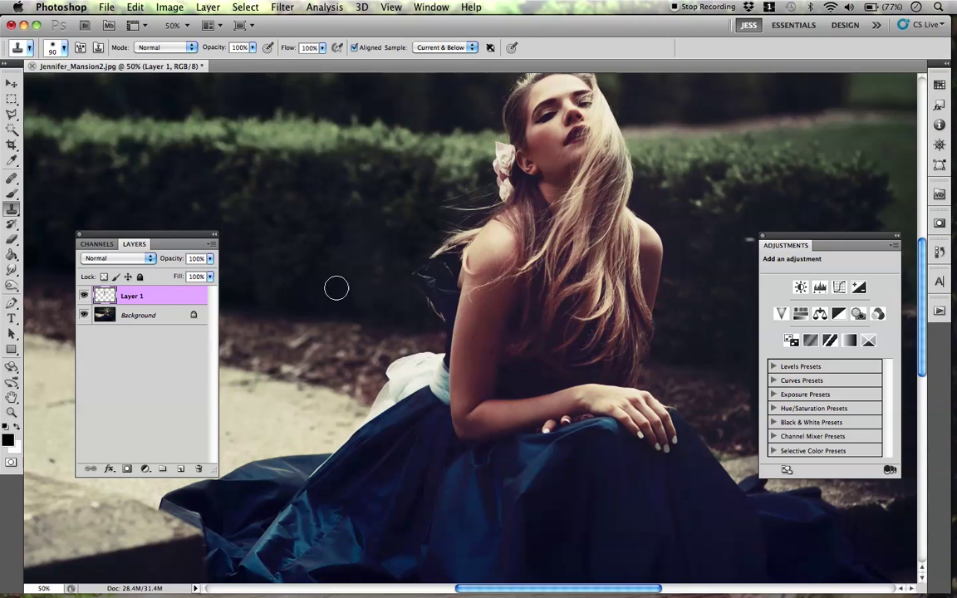
pyautogui.moveTo(638, 271)
pyautogui.mouseDown()
pyautogui.moveTo(418, 292)
pyautogui.moveTo(493, 272)
pyautogui.moveTo(422, 285)
pyautogui.mouseUp()
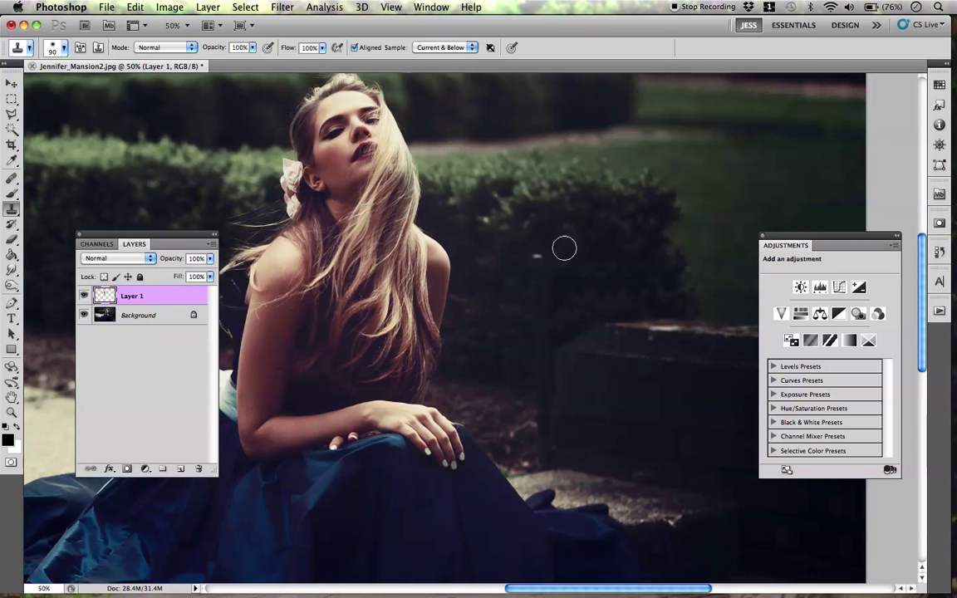
pyautogui.keyDown('alt'); pyautogui.click(575, 253); pyautogui.keyUp('alt')
pyautogui.moveTo(536, 259)
pyautogui.mouseDown()
pyautogui.moveTo(534, 271)
pyautogui.moveTo(564, 260)
pyautogui.mouseUp()
pyautogui.moveTo(537, 313)
pyautogui.mouseDown()
pyautogui.moveTo(545, 387)
pyautogui.moveTo(541, 323)
pyautogui.moveTo(546, 435)
pyautogui.mouseUp()
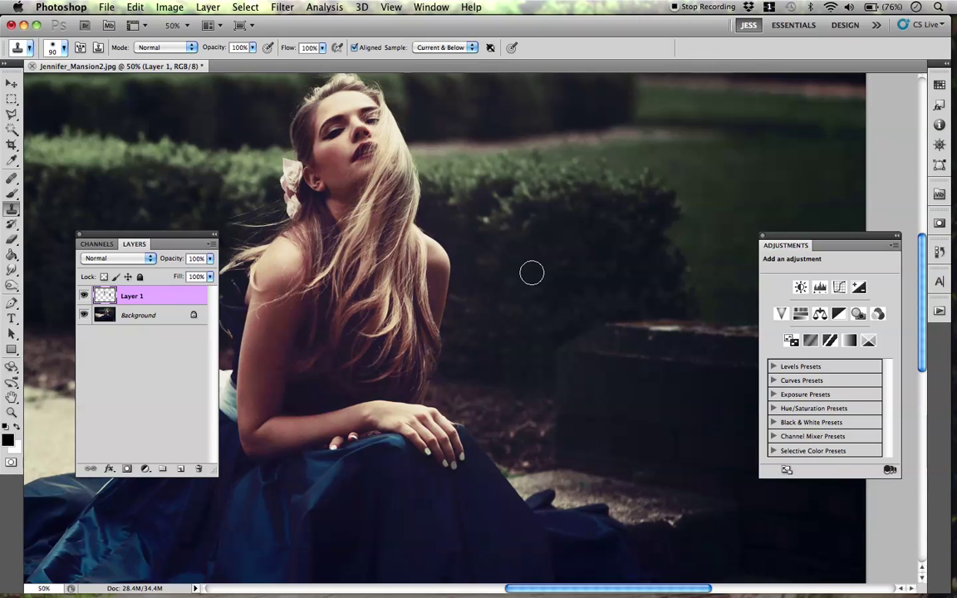
# Refine the cloned hedge and ground beside the stone wall with a 125 px brush, using fresh source samples
pyautogui.press(']')
pyautogui.press(']')
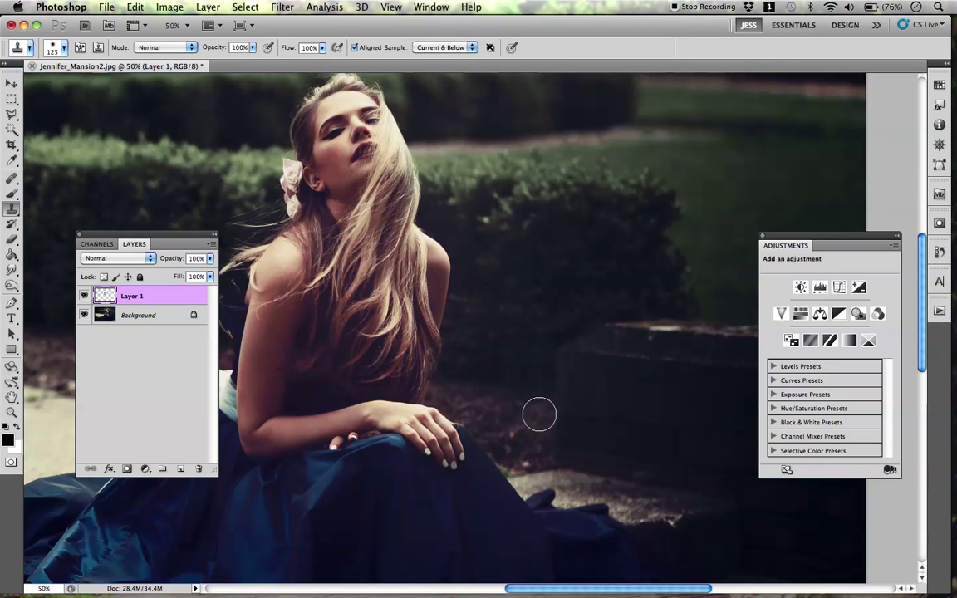
pyautogui.moveTo(535, 413)
pyautogui.mouseDown()
pyautogui.moveTo(530, 441)
pyautogui.moveTo(519, 407)
pyautogui.mouseUp()
pyautogui.keyDown('alt'); pyautogui.click(517, 478); pyautogui.keyUp('alt')
pyautogui.moveTo(543, 490)
pyautogui.mouseDown()
pyautogui.moveTo(555, 356)
pyautogui.moveTo(596, 243)
pyautogui.mouseUp()
pyautogui.moveTo(550, 313); pyautogui.dragTo(548, 319)
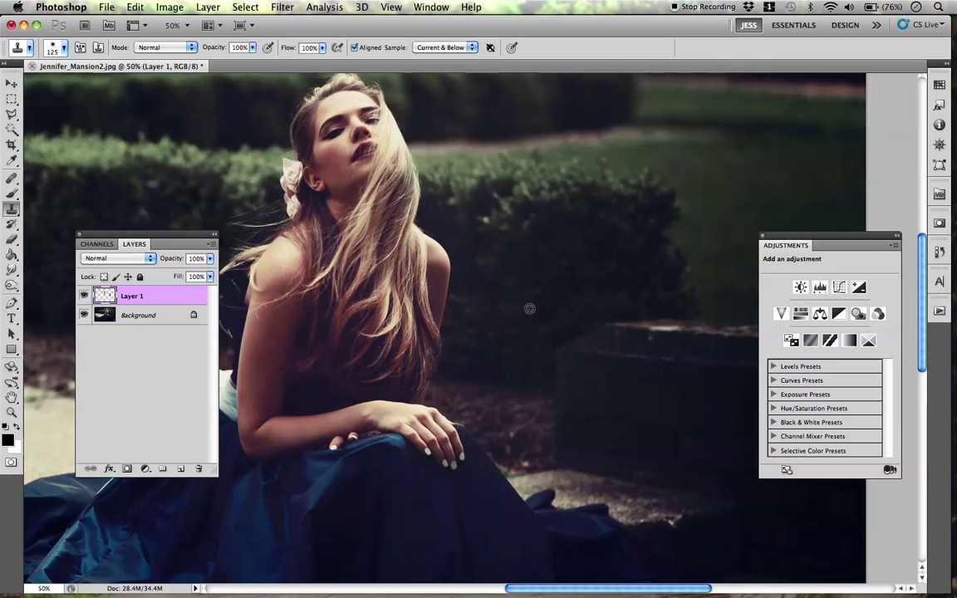
pyautogui.moveTo(523, 333)
pyautogui.mouseDown()
pyautogui.moveTo(546, 393)
pyautogui.moveTo(526, 367)
pyautogui.moveTo(425, 330)
pyautogui.mouseUp()
pyautogui.keyDown('alt'); pyautogui.click(533, 277); pyautogui.keyUp('alt')
# Compare the whole photo with and without Layer 1, moving the Layers and Adjustments panels to uncover the retouched areas
pyautogui.moveTo(359, 383); pyautogui.dragTo(597, 364)
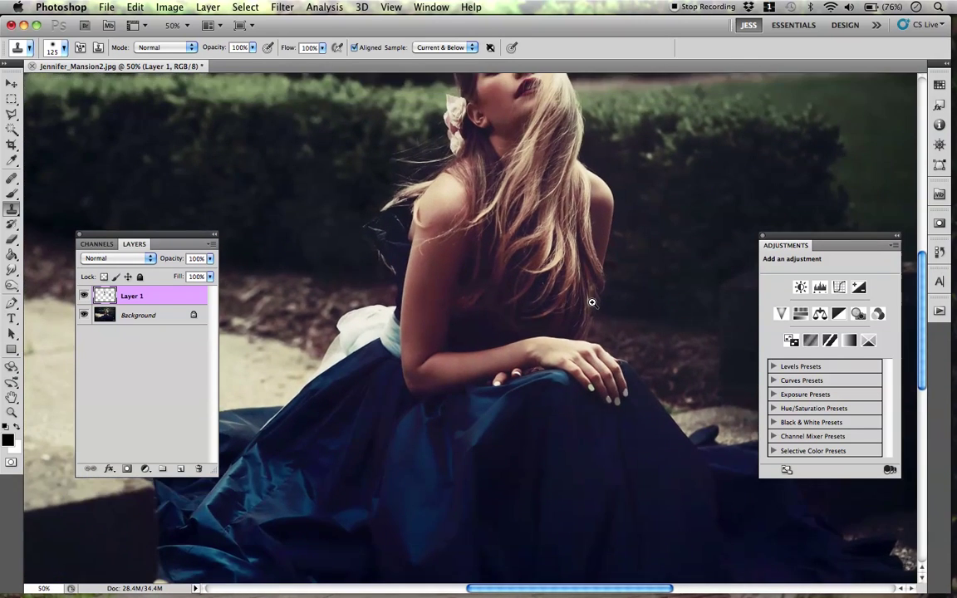
pyautogui.press('super+minus')
pyautogui.press('super+minus')
pyautogui.press('super+plus')
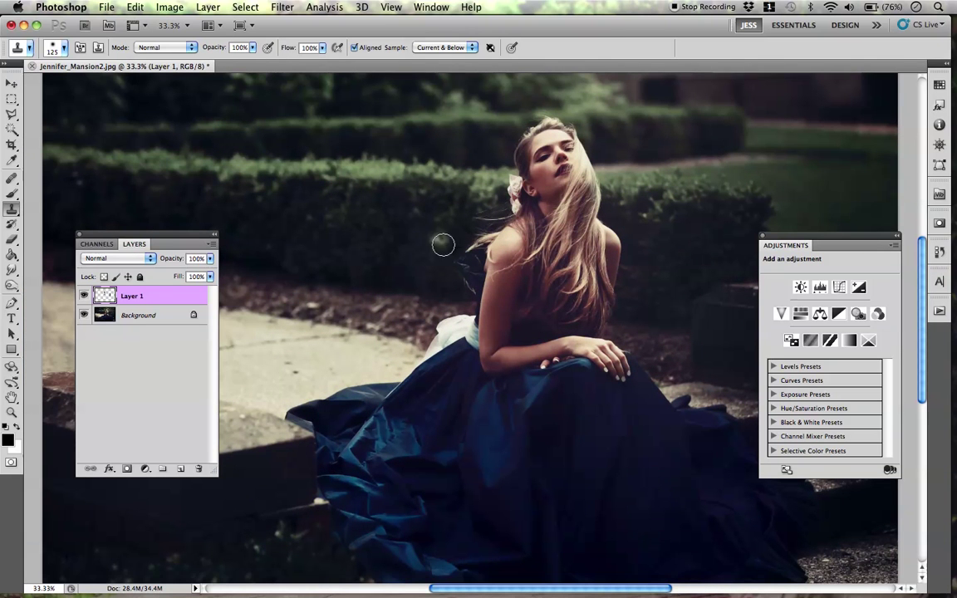
pyautogui.click(84, 296)
pyautogui.click(84, 296)
pyautogui.press('super+minus')
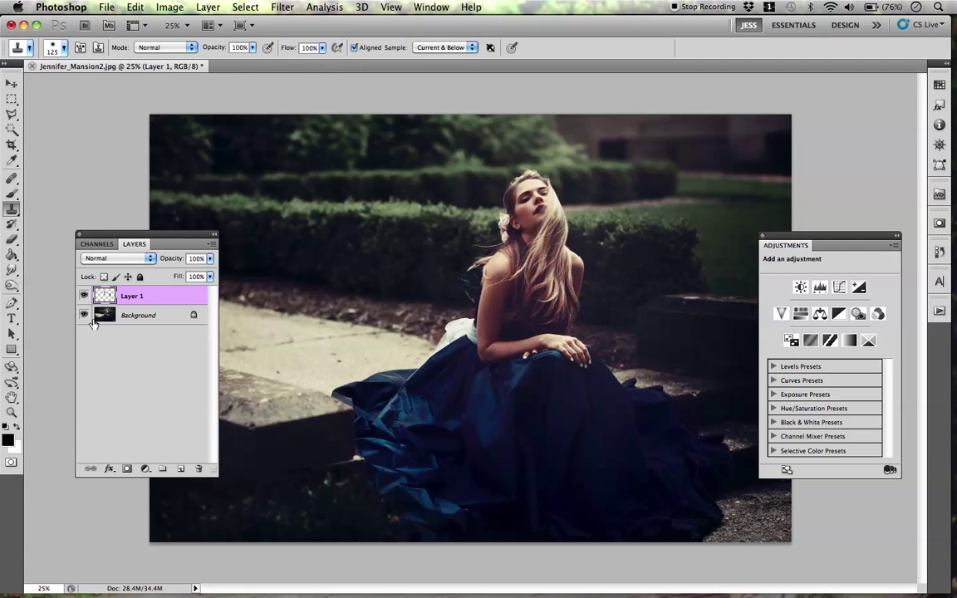
pyautogui.click(11, 83)
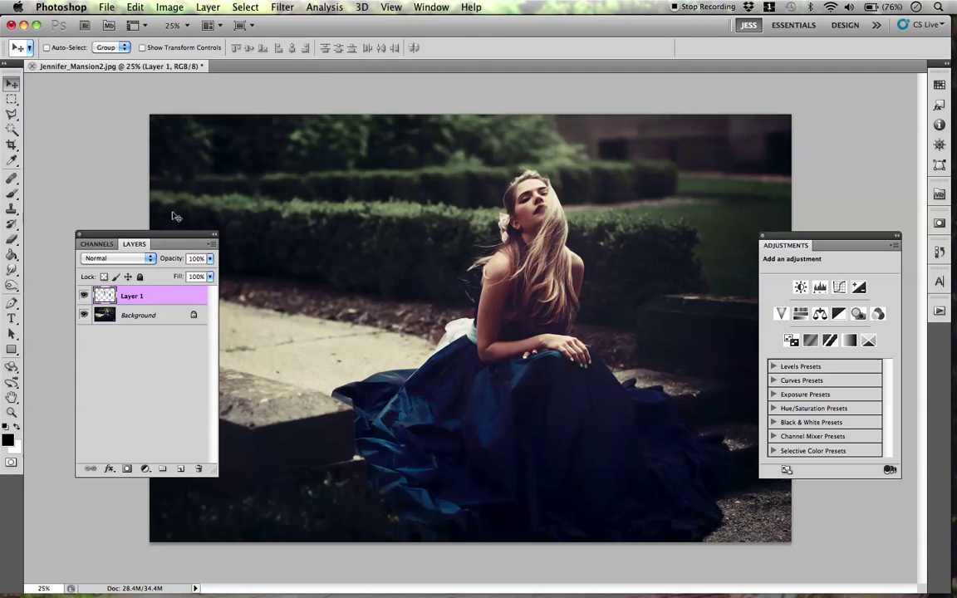
pyautogui.moveTo(187, 238); pyautogui.dragTo(306, 267)
pyautogui.moveTo(788, 241); pyautogui.dragTo(757, 253)
pyautogui.click(203, 327)
pyautogui.click(203, 328)
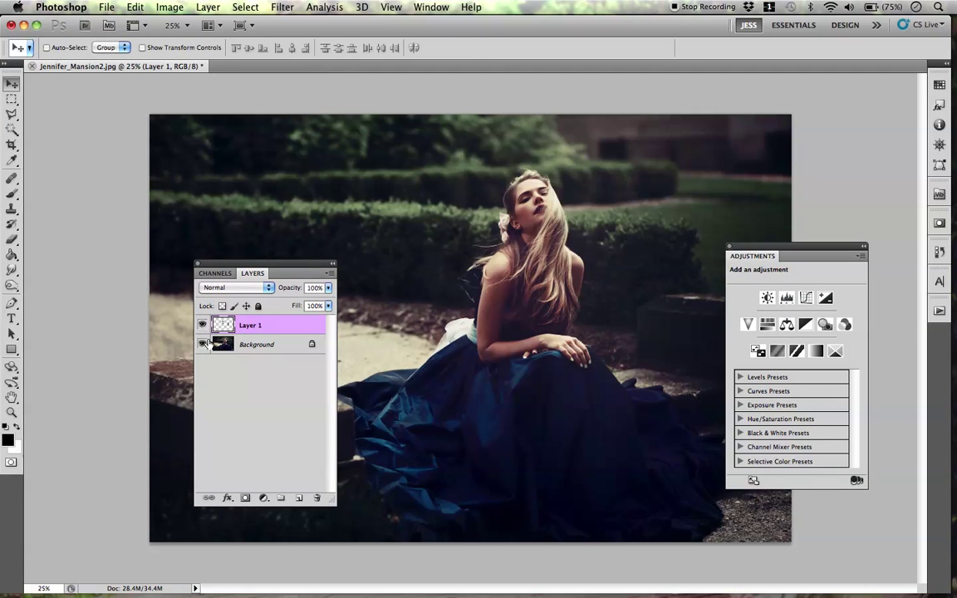
# Examine the cloned hedge areas up close by repeatedly hiding and showing Layer 1
pyautogui.click(11, 209)
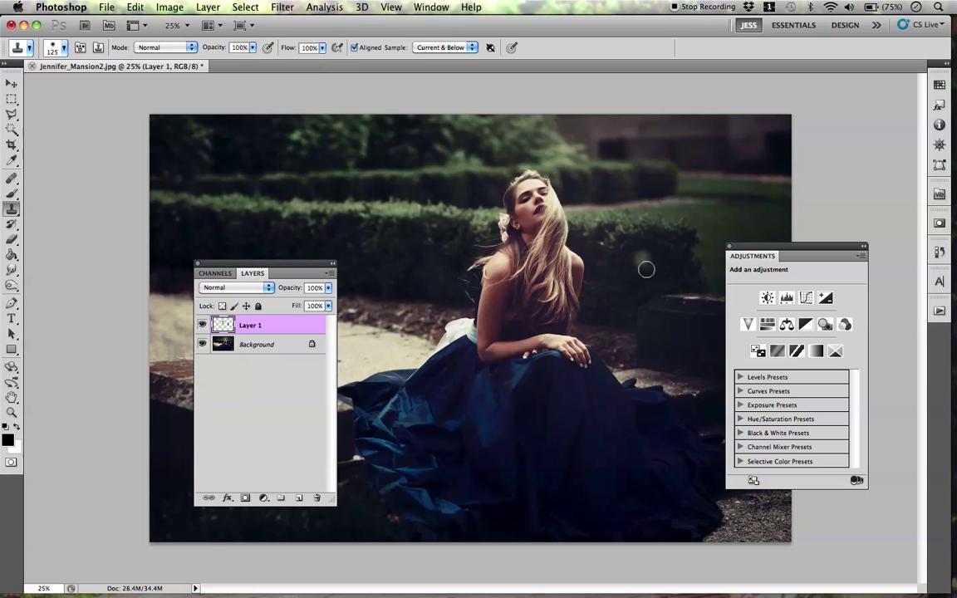
pyautogui.press(']')
pyautogui.press('super+equal')
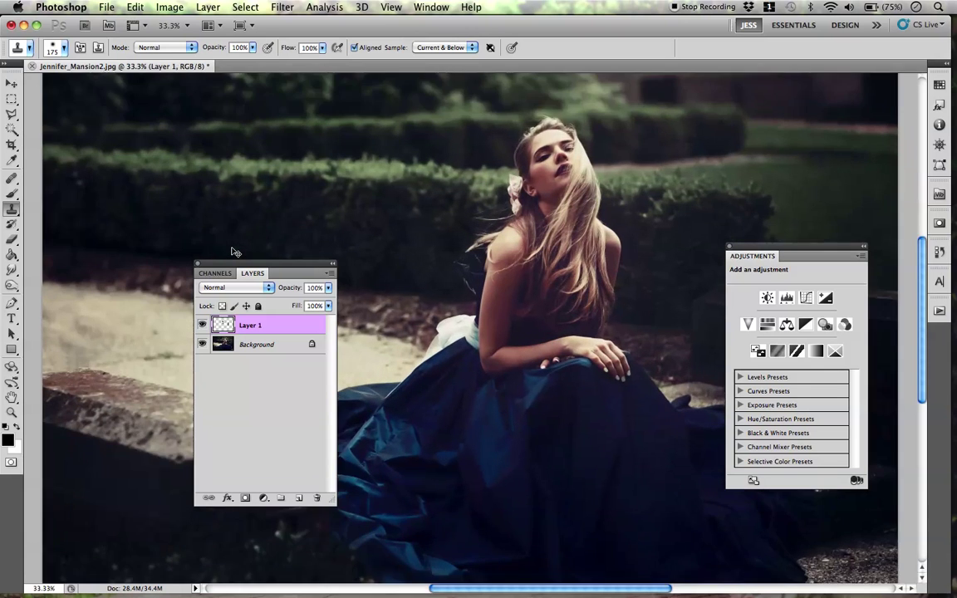
pyautogui.click(202, 325)
pyautogui.click(201, 325)
pyautogui.click(201, 325)
pyautogui.click(201, 325)
pyautogui.click(201, 325)
pyautogui.click(202, 326)
pyautogui.hscroll(10, 203, 326)
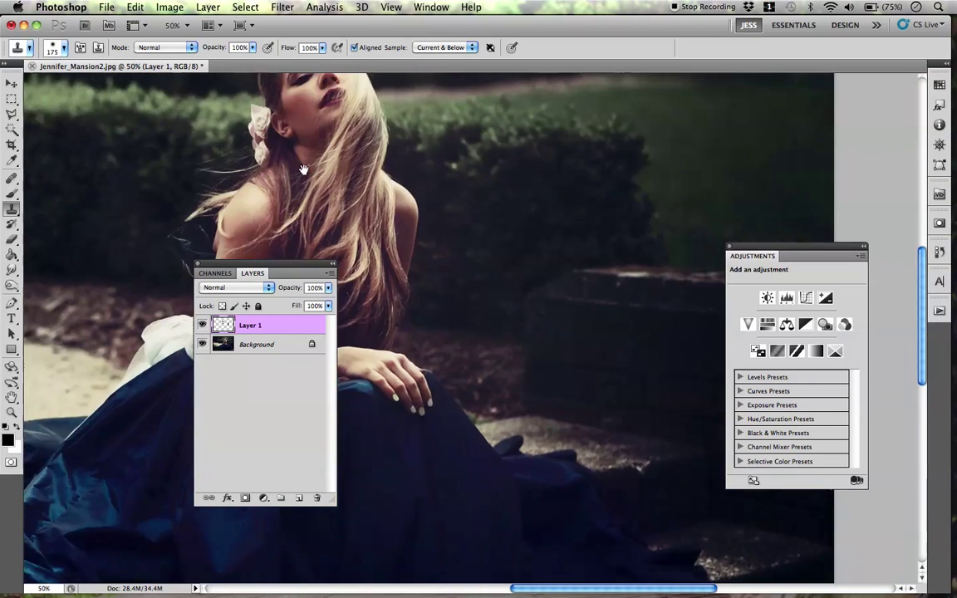
pyautogui.click(202, 326)
pyautogui.click(201, 325)
pyautogui.click(201, 325)
pyautogui.click(201, 325)
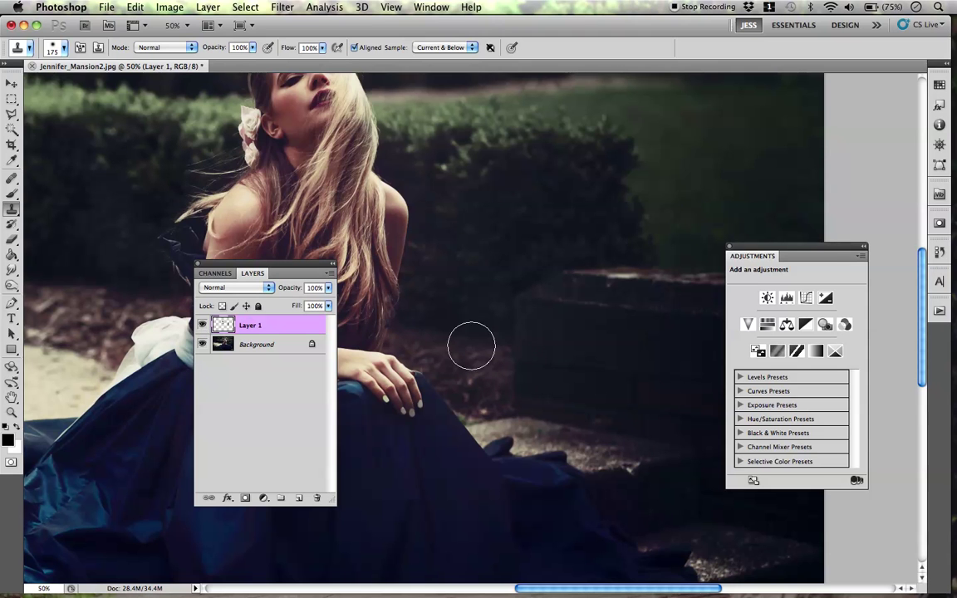
# Clone over the dark ground just beyond the woman's hand with a 100 px Clone Stamp brush
pyautogui.press('[')
pyautogui.press('[')
pyautogui.press('[')
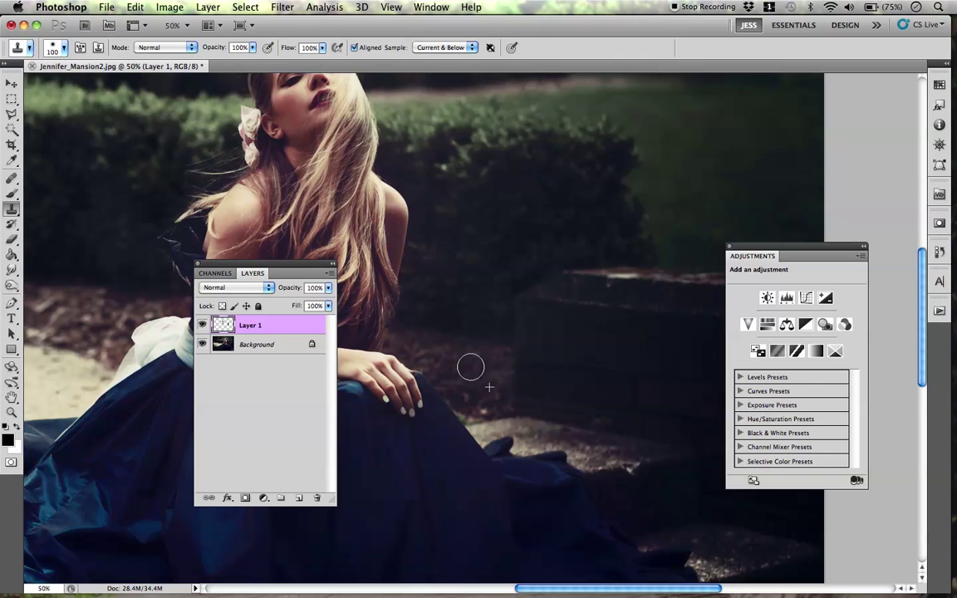
pyautogui.click(448, 355)
pyautogui.moveTo(475, 410); pyautogui.dragTo(486, 416)
# Show the entire photo and move the Layers and Adjustments panels out to its opposite edges
pyautogui.press('super+minus')
pyautogui.press('super+minus')
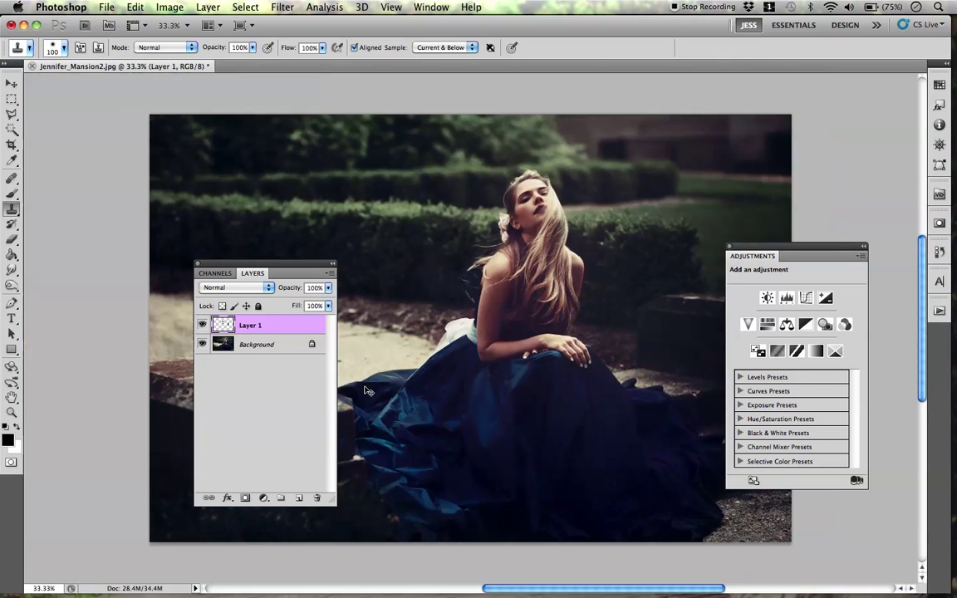
pyautogui.moveTo(309, 265); pyautogui.dragTo(380, 254)
pyautogui.moveTo(787, 256); pyautogui.dragTo(797, 218)
pyautogui.moveTo(383, 233); pyautogui.dragTo(247, 238)
pyautogui.moveTo(788, 209); pyautogui.dragTo(788, 216)
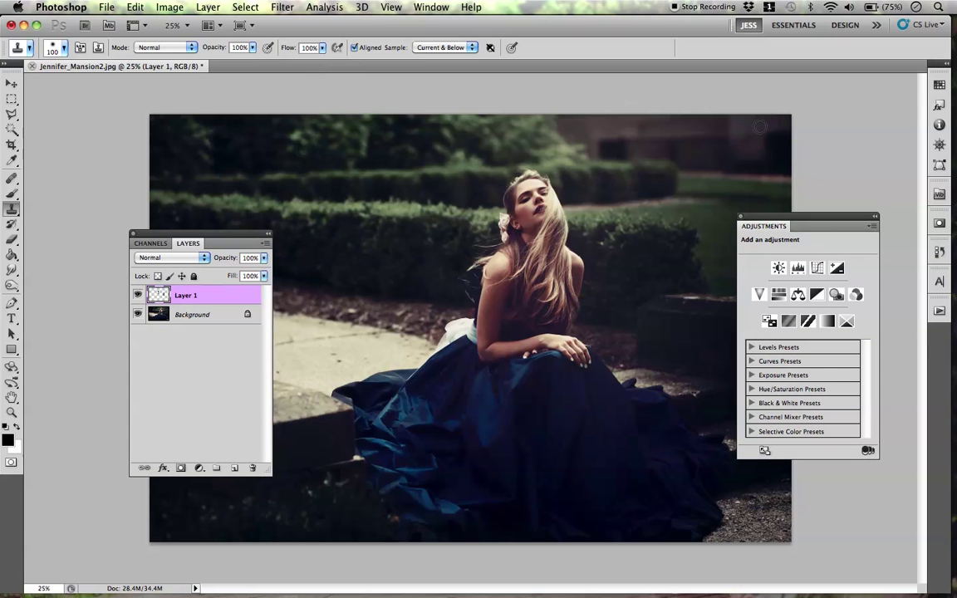